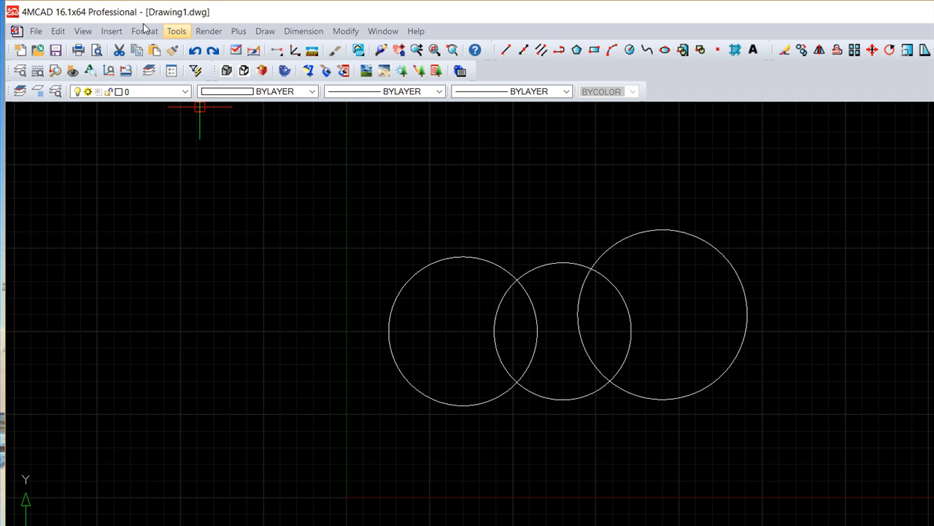
- Start a new entity group named group1 with the description "example"
{"action": "left_click", "coordinate": [177, 30]}
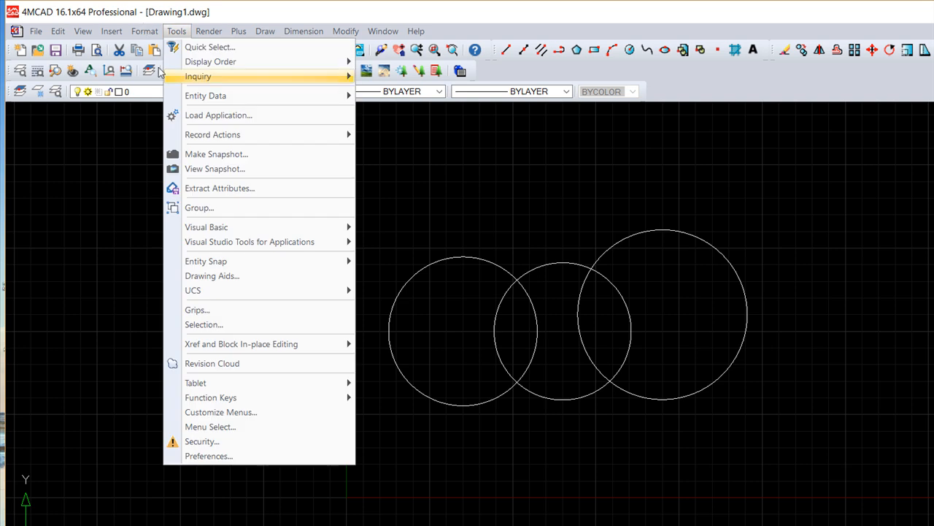
{"action": "left_click", "coordinate": [192, 208]}
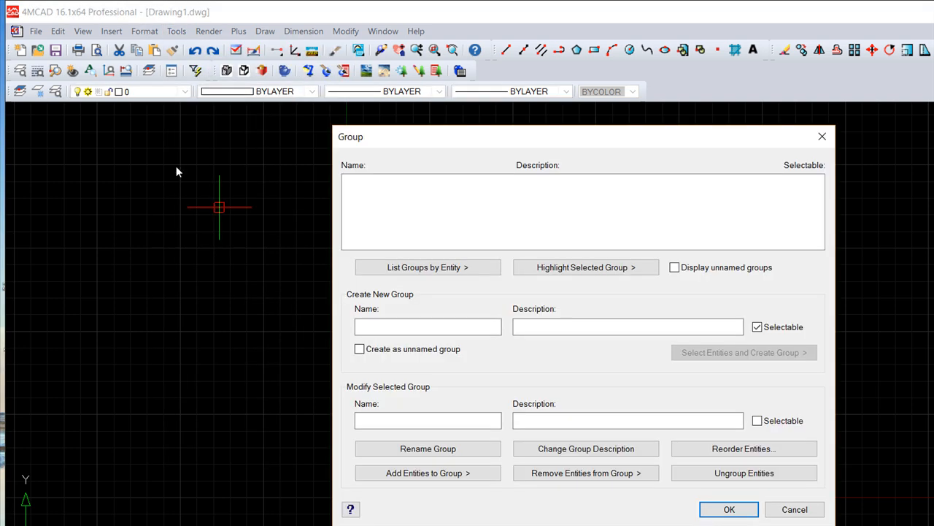
{"action": "left_click_drag", "start_coordinate": [406, 108], "coordinate": [398, 328]}
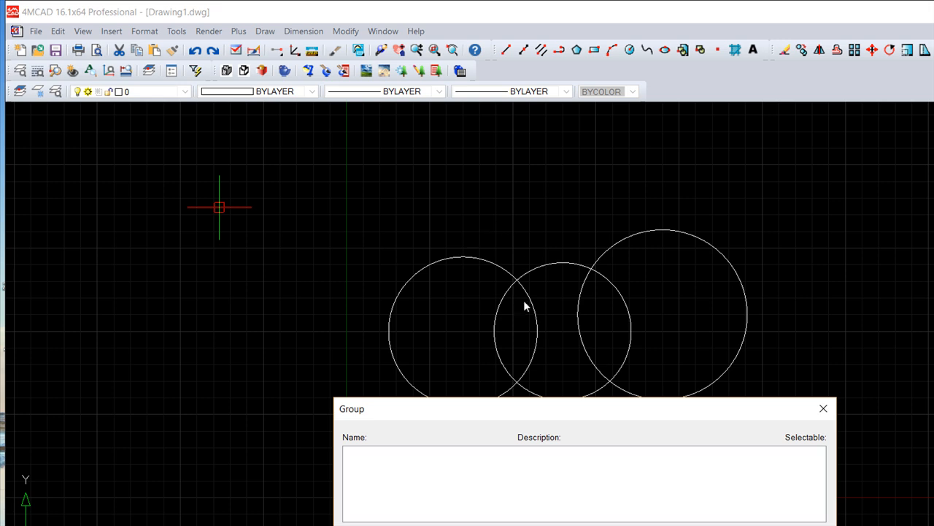
{"action": "left_click_drag", "start_coordinate": [531, 334], "coordinate": [613, 106]}
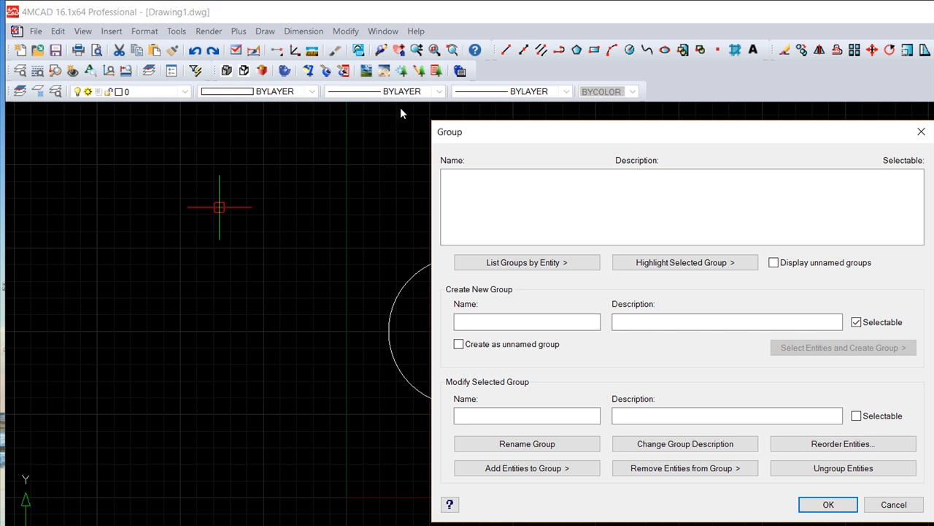
{"action": "left_click", "coordinate": [402, 262]}
{"action": "type", "text": "group1"}
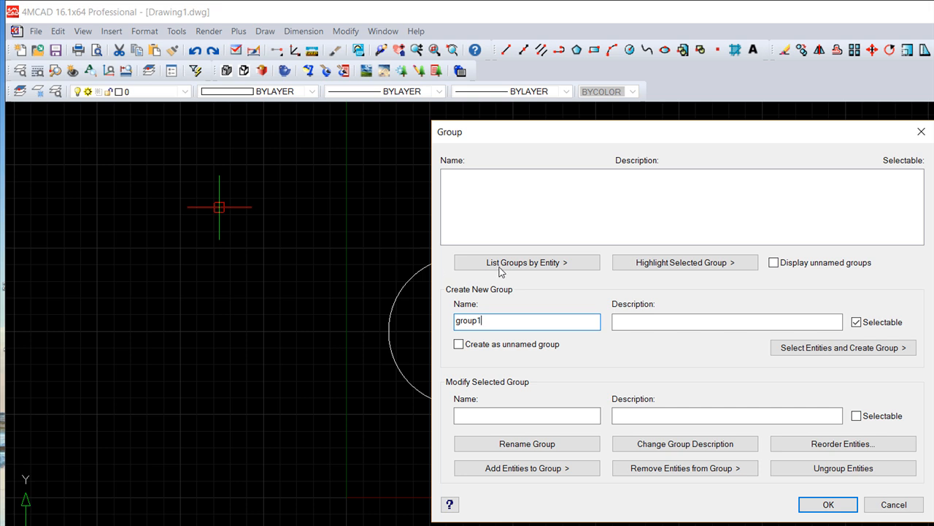
{"action": "key", "text": "Tab"}
{"action": "type", "text": "example"}
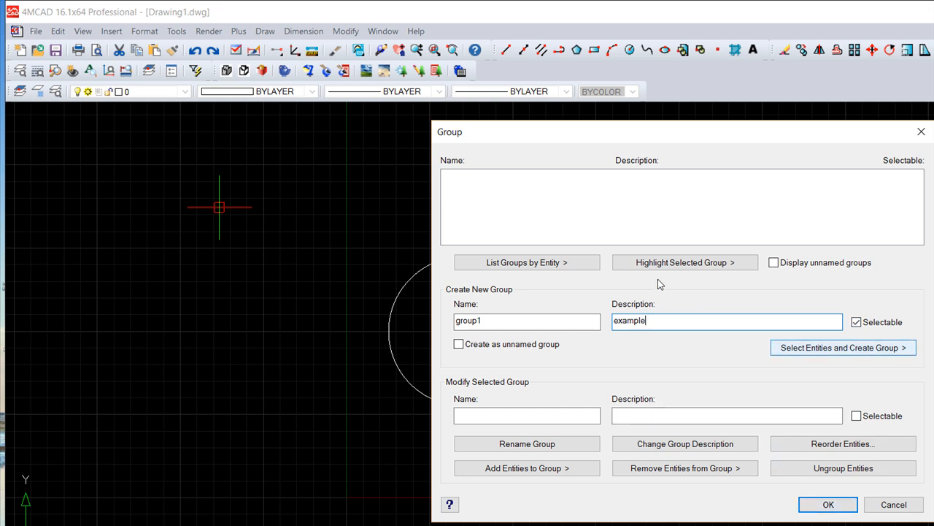
- Create the group from all three circles and test it by selecting the largest circle and clearing the selection
{"action": "left_click", "coordinate": [843, 347]}
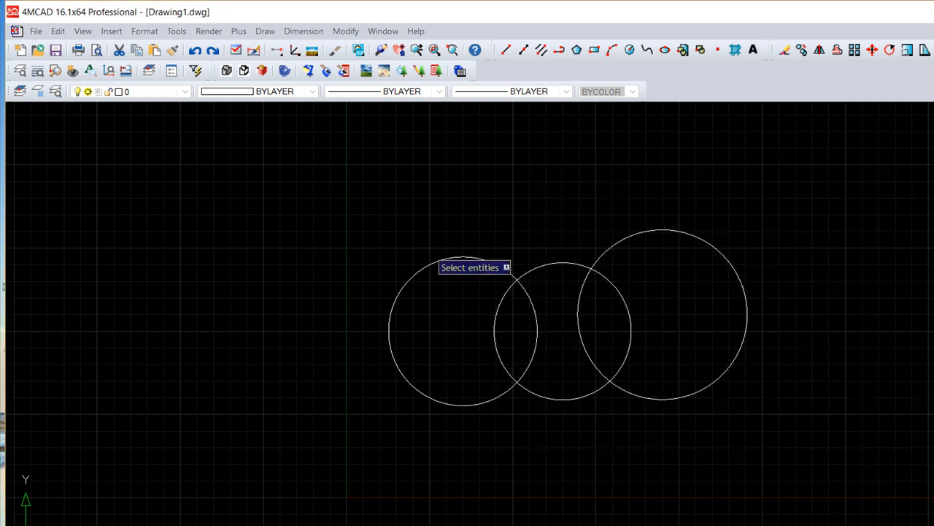
{"action": "left_click", "coordinate": [306, 175]}
{"action": "left_click", "coordinate": [811, 463]}
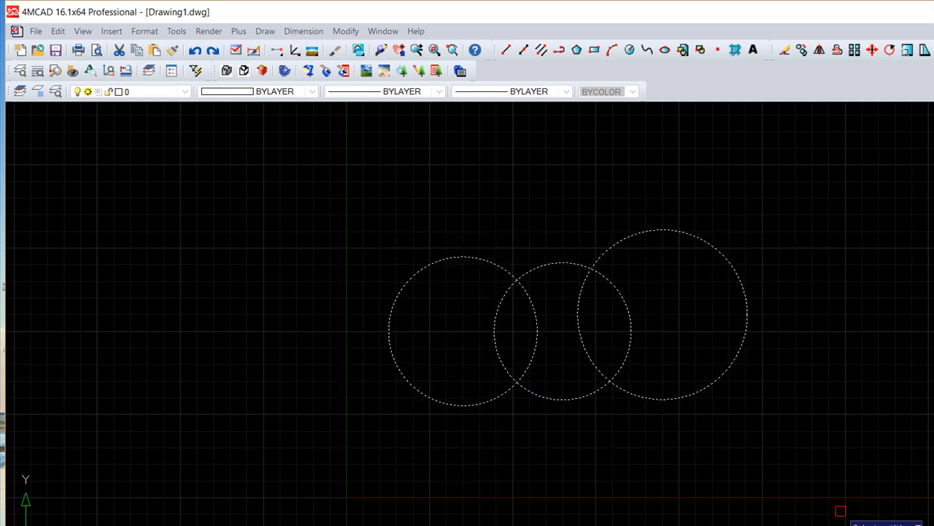
{"action": "key", "text": "Return"}
{"action": "left_click", "coordinate": [729, 509]}
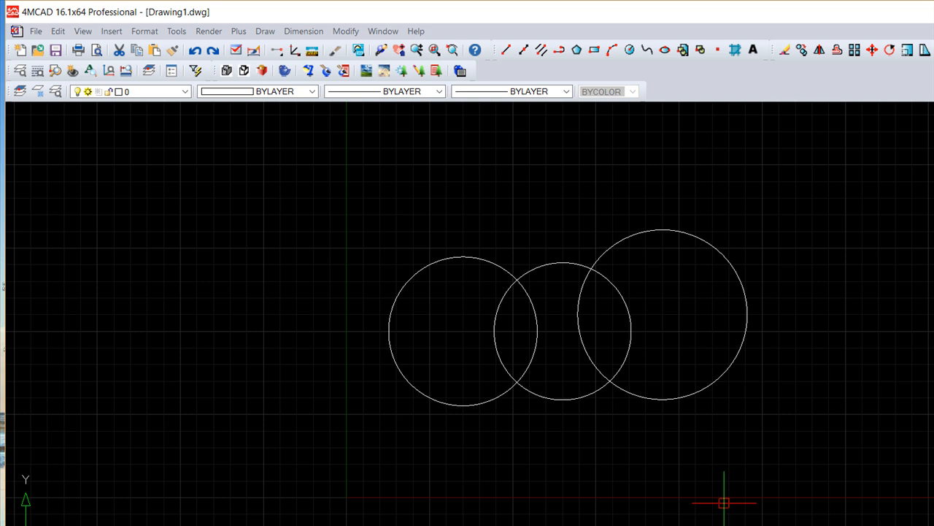
{"action": "left_click", "coordinate": [626, 238]}
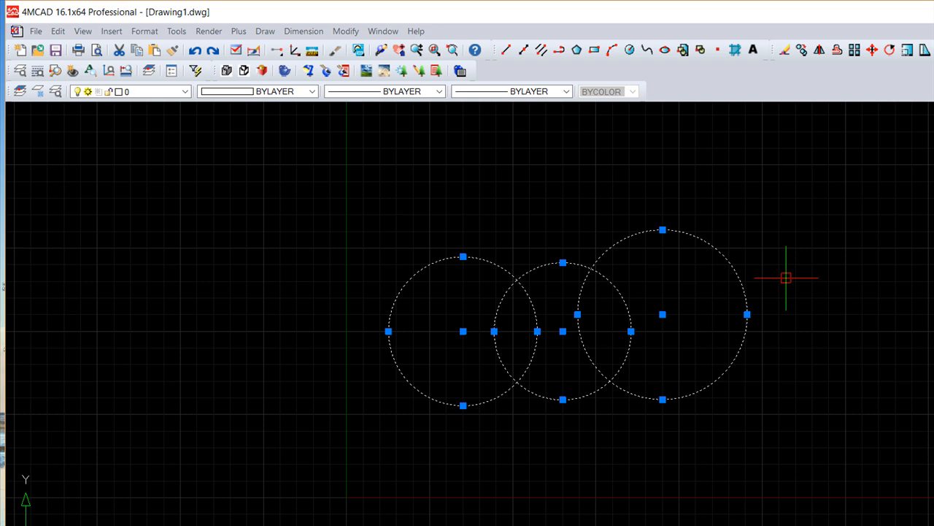
{"action": "key", "text": "Escape"}
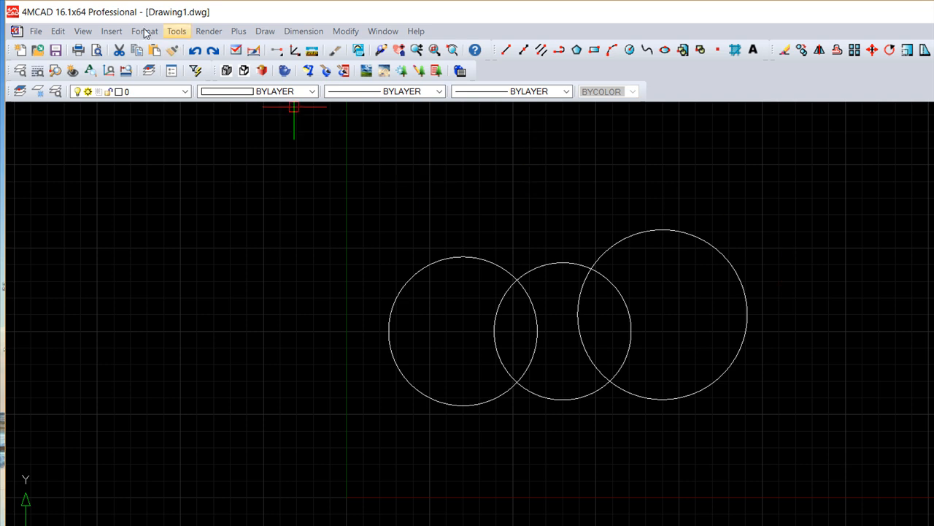
- Try to make group1 non-selectable by turning off the Selectable option for new groups
{"action": "left_click", "coordinate": [176, 31]}
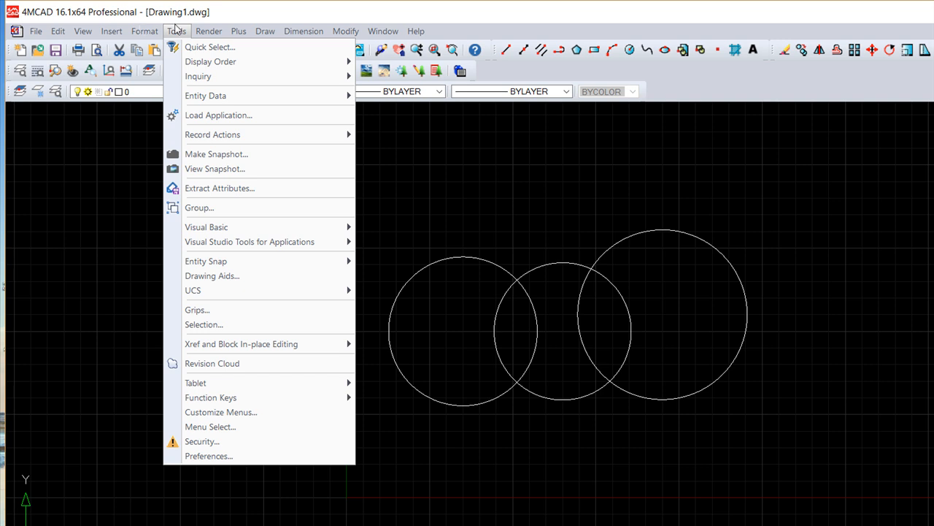
{"action": "left_click", "coordinate": [176, 31]}
{"action": "left_click", "coordinate": [176, 31]}
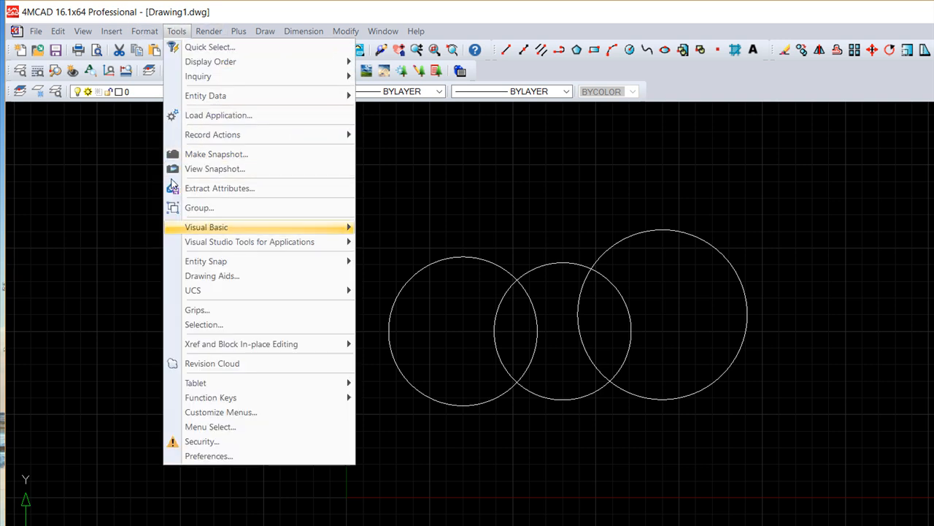
{"action": "left_click", "coordinate": [195, 208]}
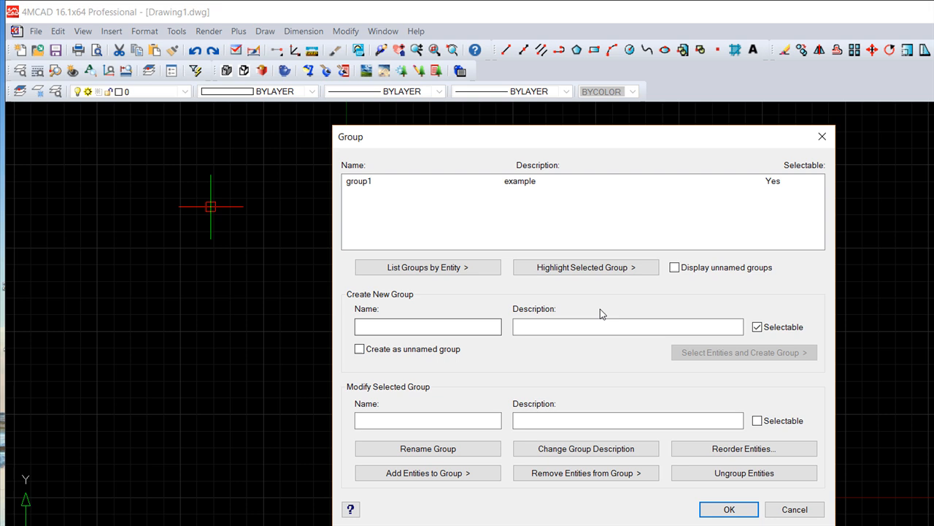
{"action": "left_click", "coordinate": [351, 184]}
{"action": "left_click", "coordinate": [757, 327]}
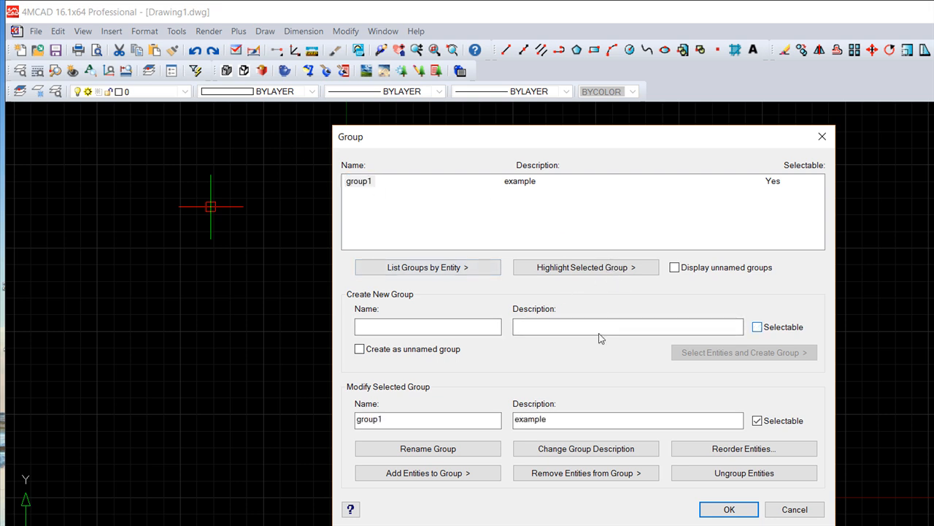
{"action": "left_click", "coordinate": [729, 508]}
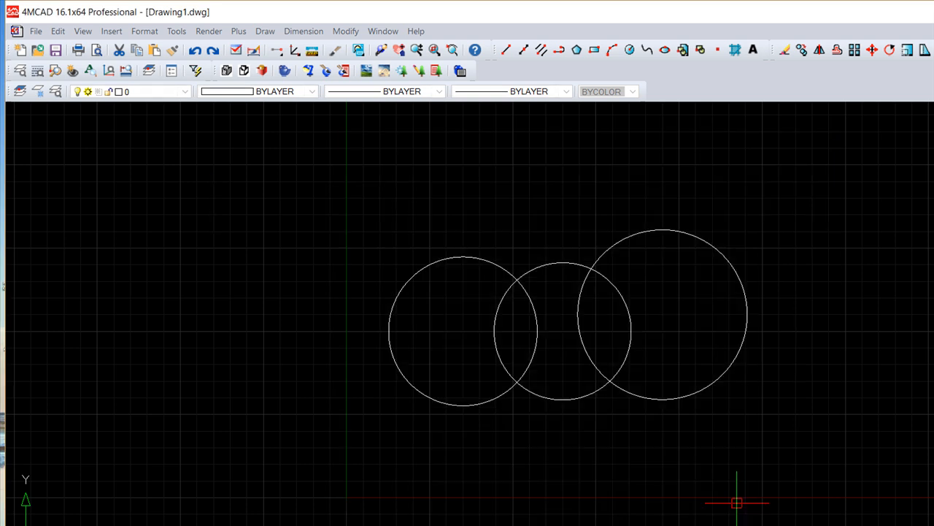
- Pick the largest circle to check whether the grouped circles still select together, and clear the selection
{"action": "left_click", "coordinate": [730, 264]}
{"action": "key", "text": "Escape"}
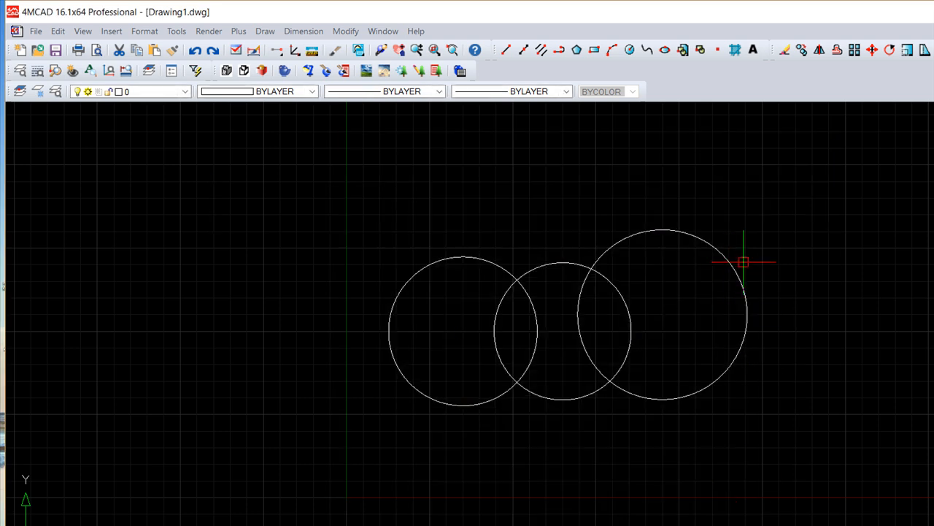
{"action": "left_click", "coordinate": [726, 256]}
{"action": "key", "text": "Escape"}
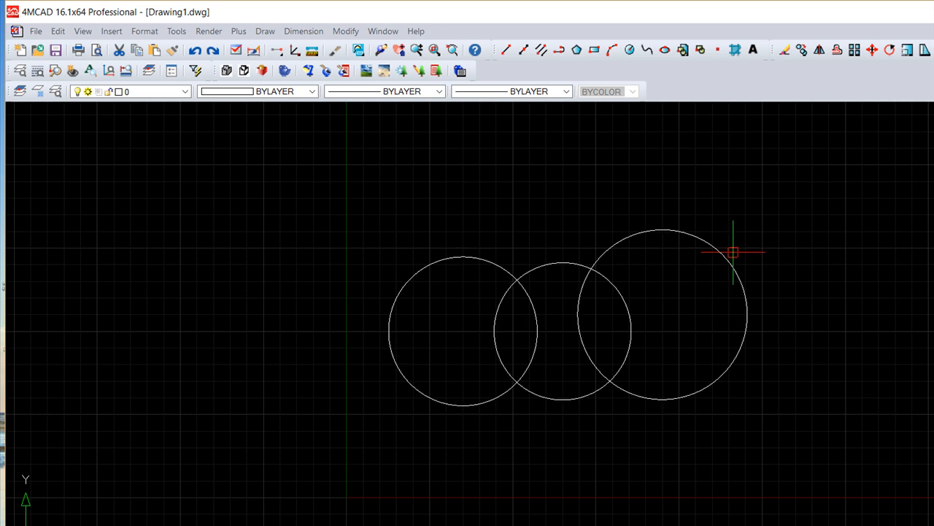
- Turn off the Selectable option of the existing group group1 and apply the change
{"action": "left_click", "coordinate": [177, 31]}
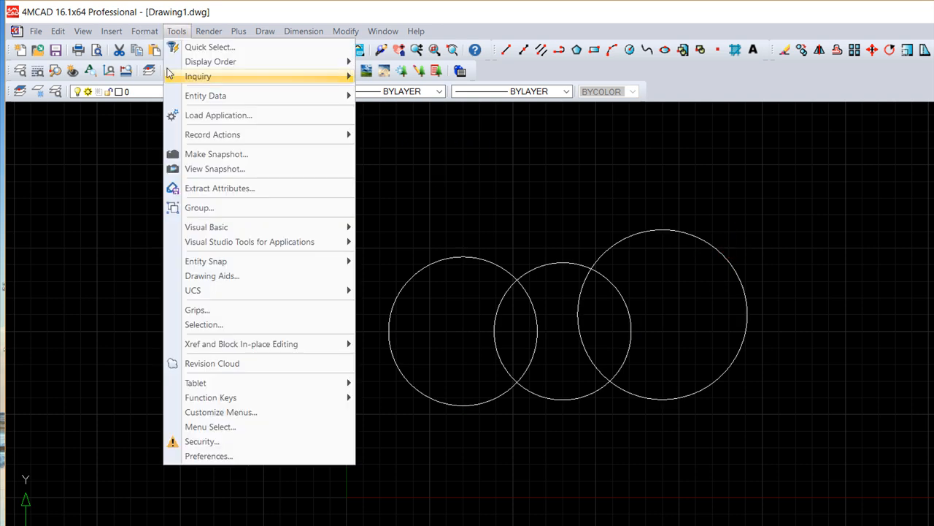
{"action": "left_click", "coordinate": [191, 207]}
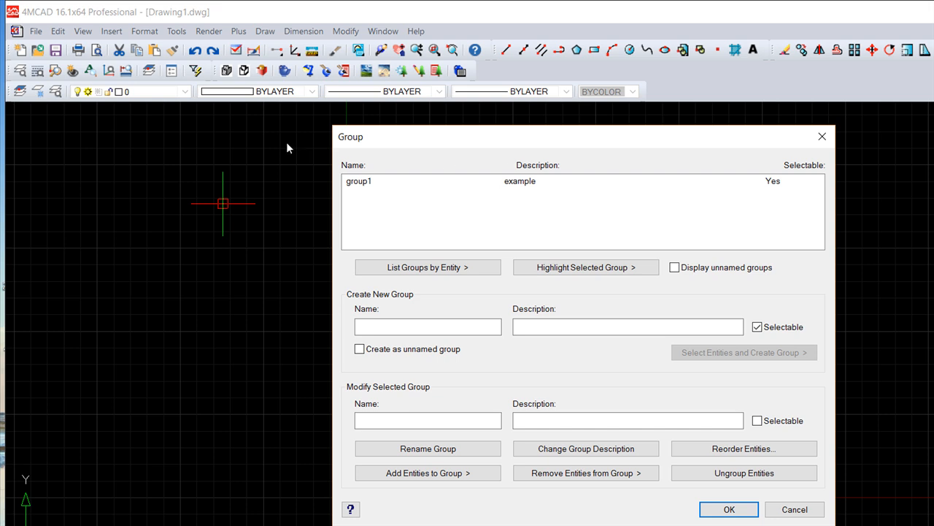
{"action": "left_click", "coordinate": [359, 181]}
{"action": "left_click", "coordinate": [757, 327]}
{"action": "left_click", "coordinate": [363, 182]}
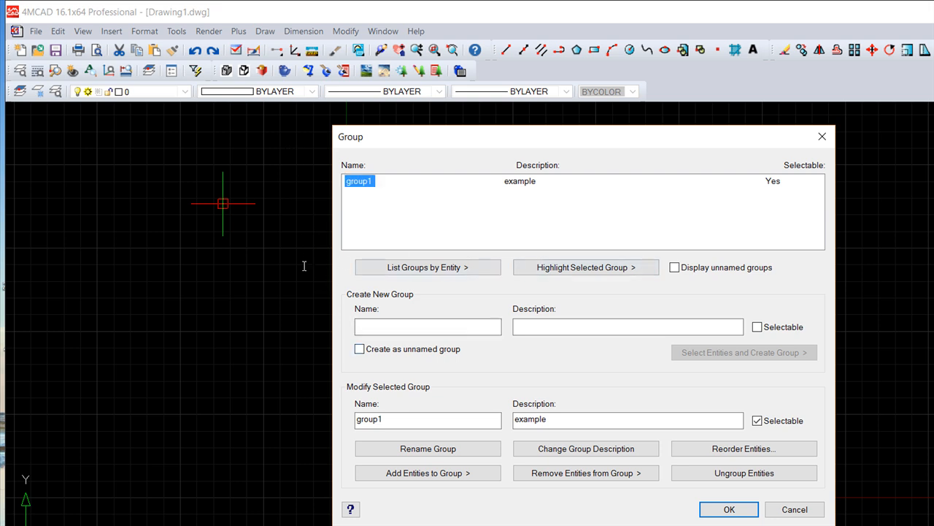
{"action": "left_click", "coordinate": [385, 327]}
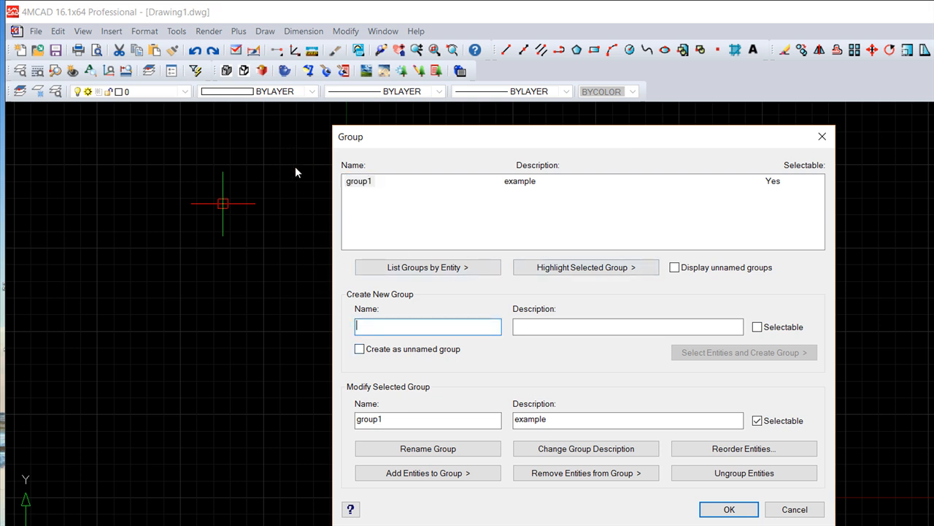
{"action": "left_click", "coordinate": [358, 182]}
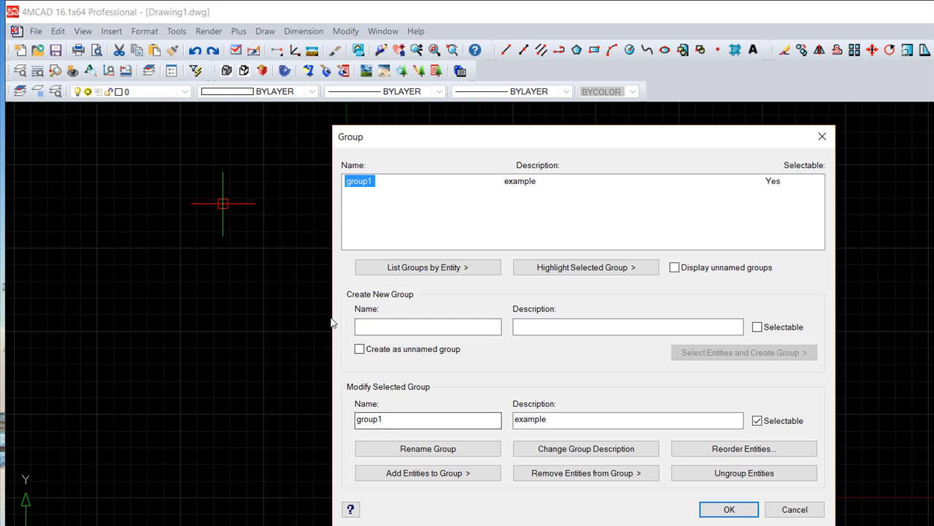
{"action": "left_click", "coordinate": [757, 420]}
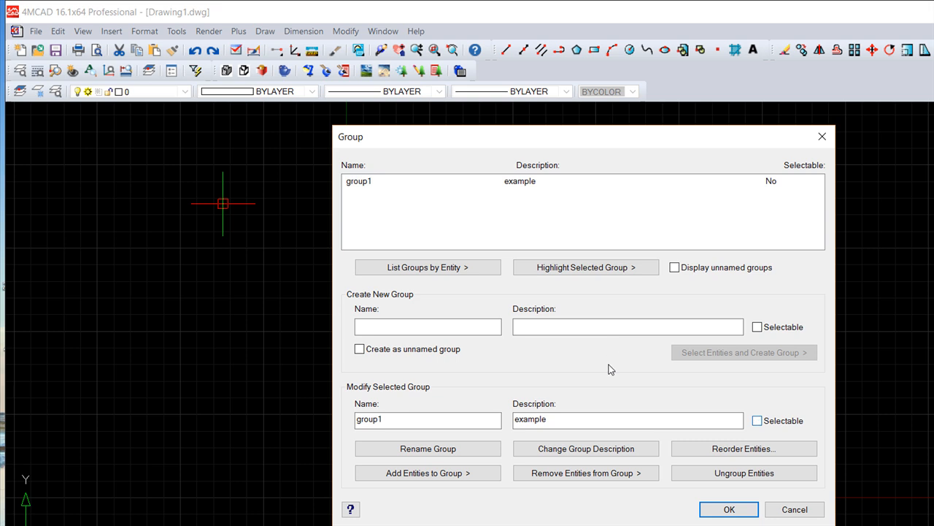
{"action": "left_click", "coordinate": [730, 509]}
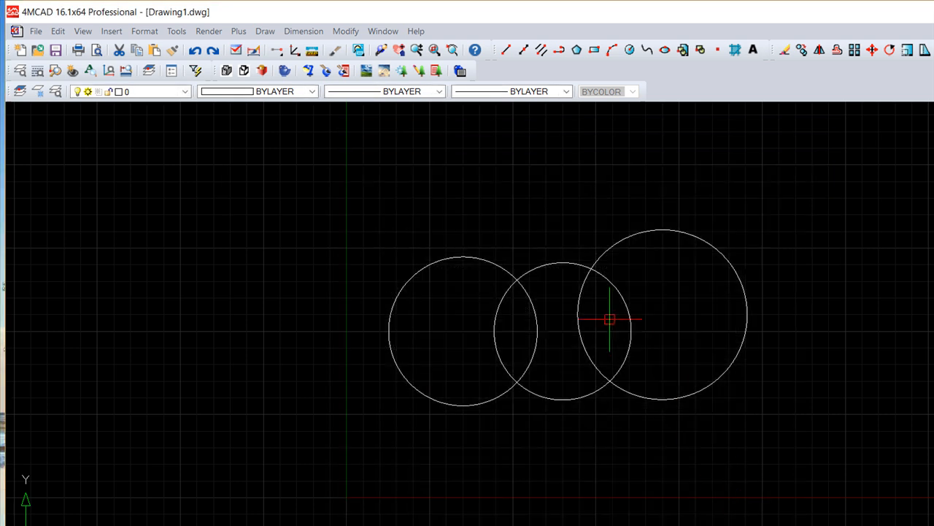
- Select the largest circle to check how the non-selectable group behaves, and clear the selection
{"action": "left_click", "coordinate": [714, 254]}
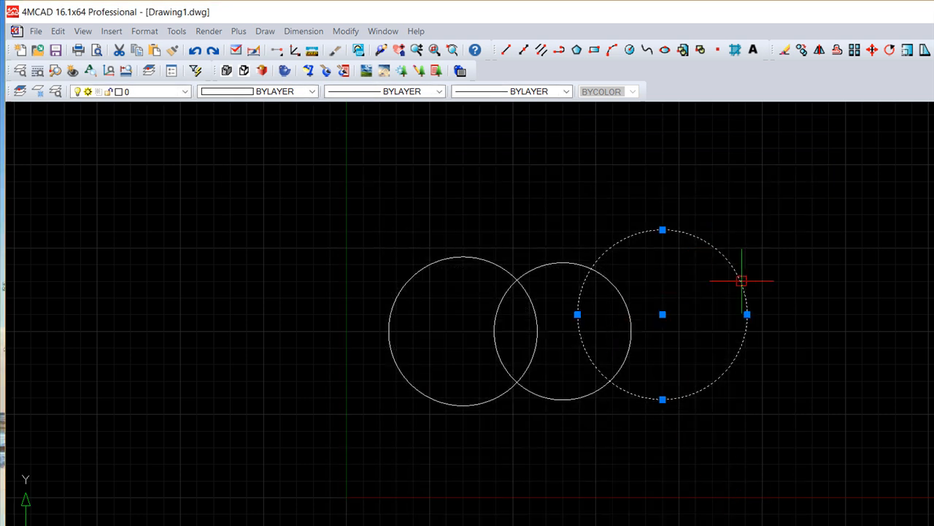
{"action": "left_click", "coordinate": [831, 322]}
{"action": "key", "text": "Escape"}
{"action": "key", "text": "Escape"}
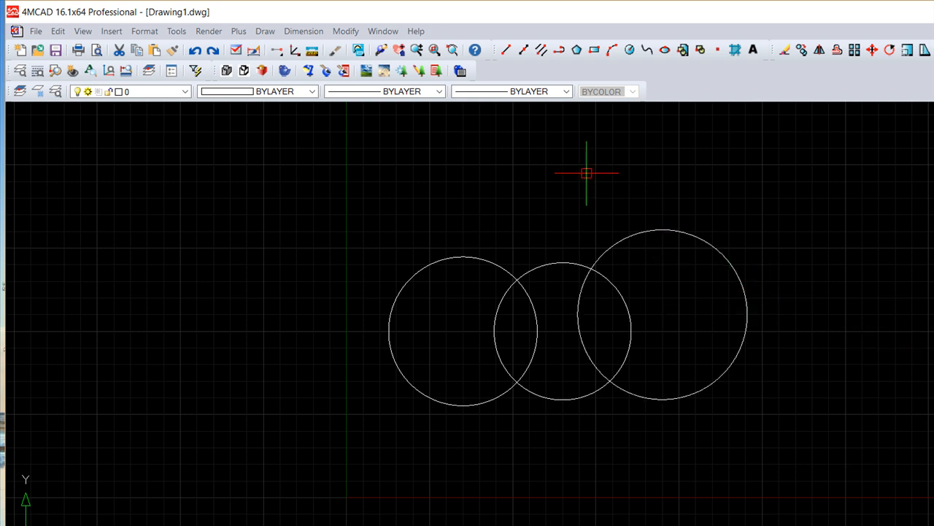
- Reopen the group settings and make group1 selectable again
{"action": "left_click", "coordinate": [172, 31]}
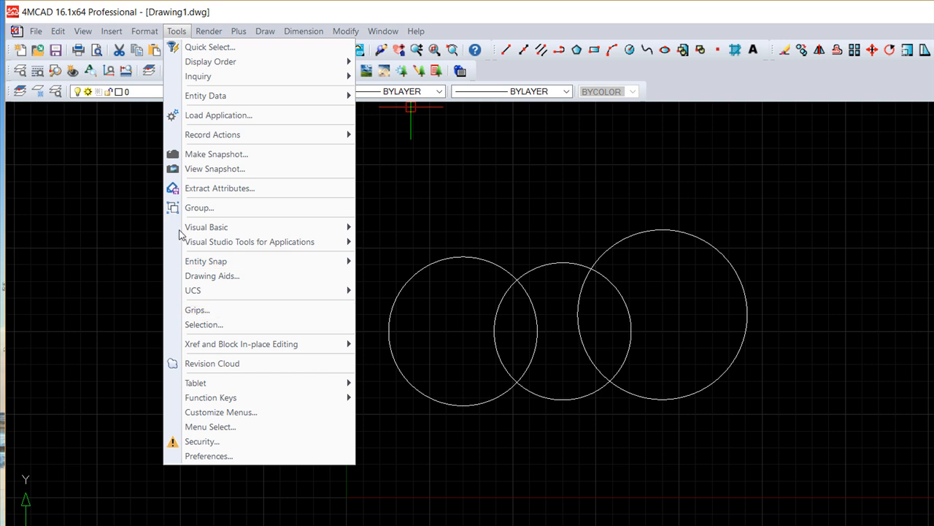
{"action": "left_click", "coordinate": [183, 207]}
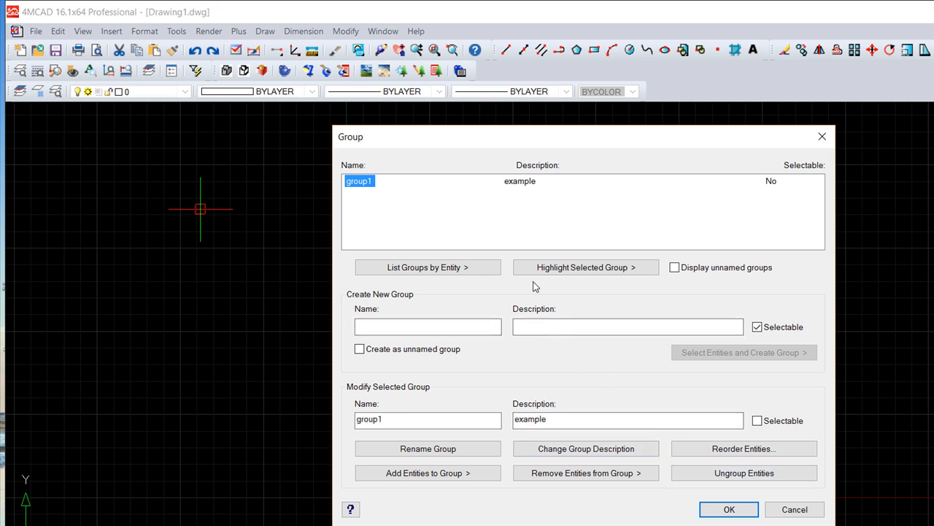
{"action": "left_click", "coordinate": [757, 420]}
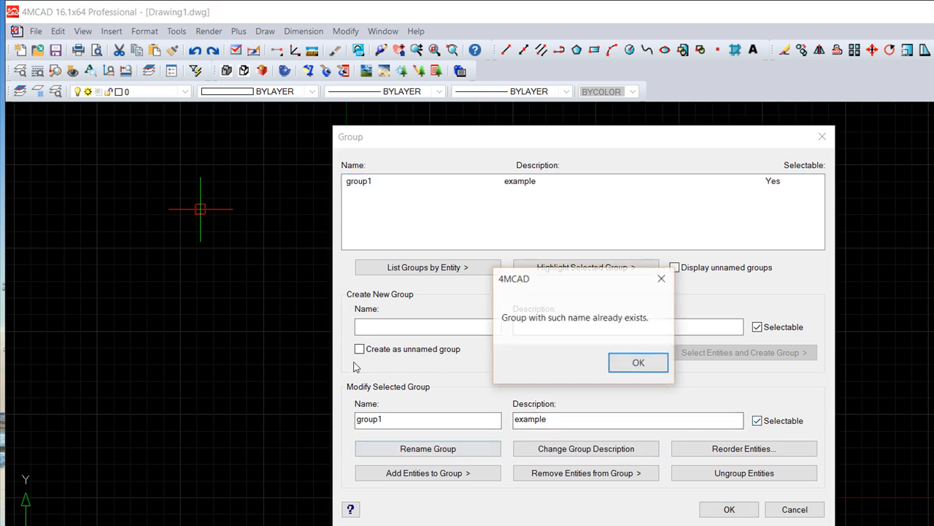
- Rename the group group1 to group2
{"action": "key", "text": "Return"}
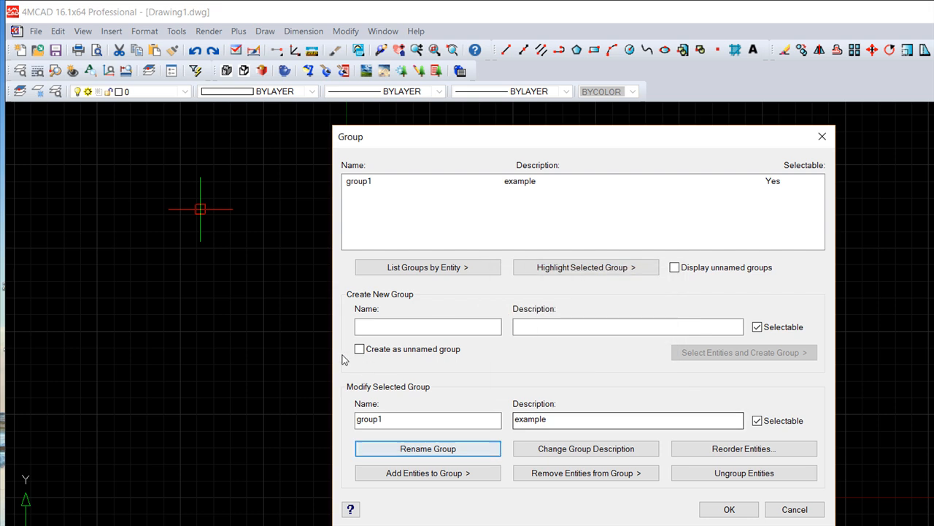
{"action": "key", "text": "BackSpace"}
{"action": "type", "text": "2"}
{"action": "key", "text": "Tab"}
{"action": "key", "text": "space"}
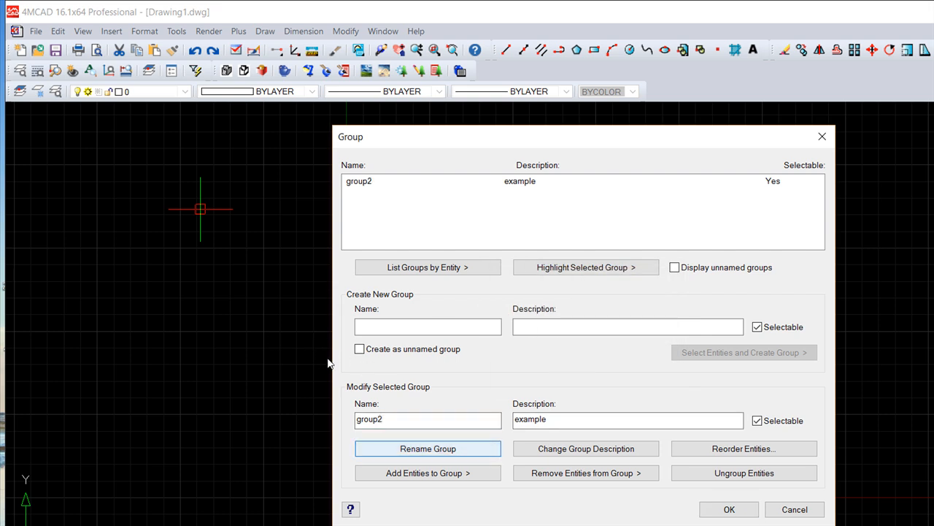
{"action": "key", "text": "Tab"}
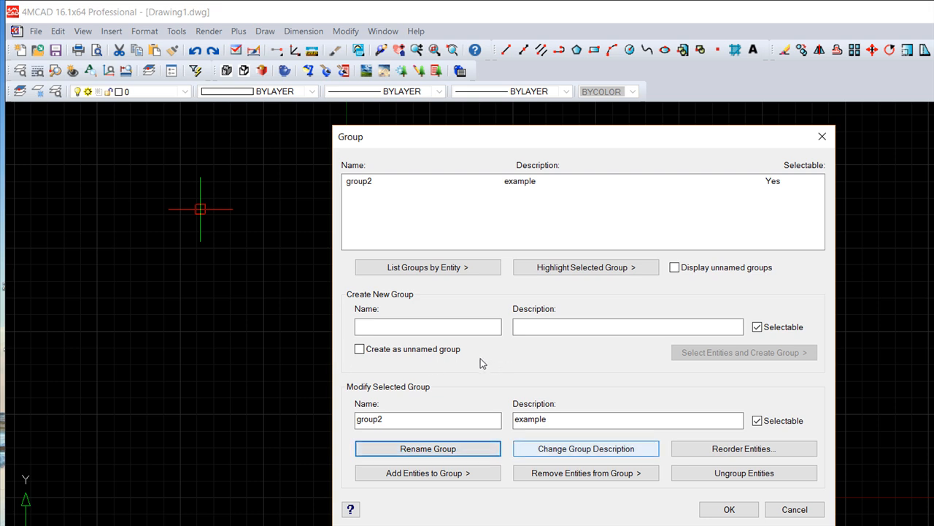
{"action": "key", "text": "Tab"}
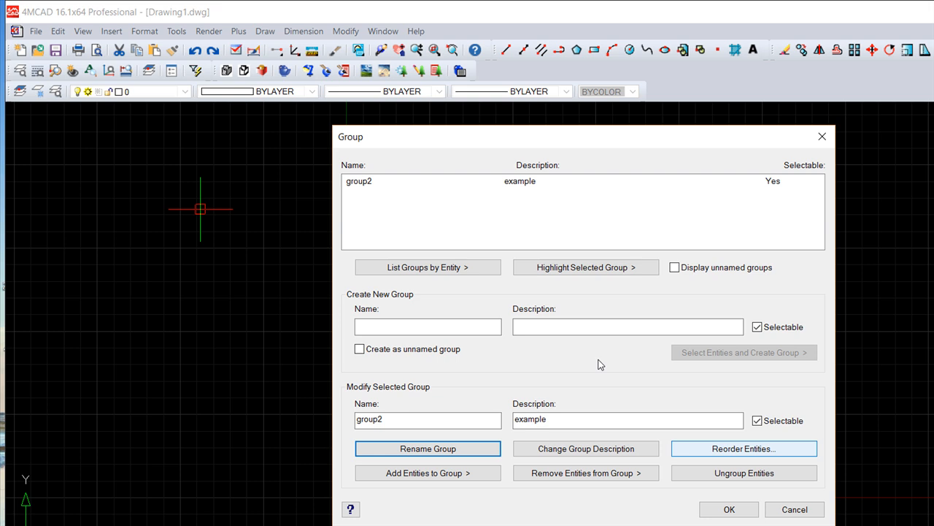
{"action": "key", "text": "Tab"}
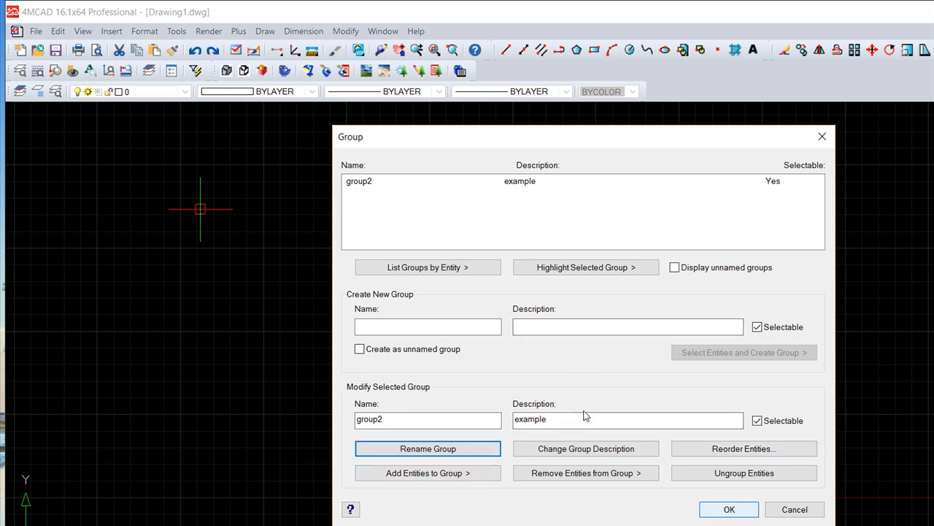
{"action": "left_click", "coordinate": [409, 473]}
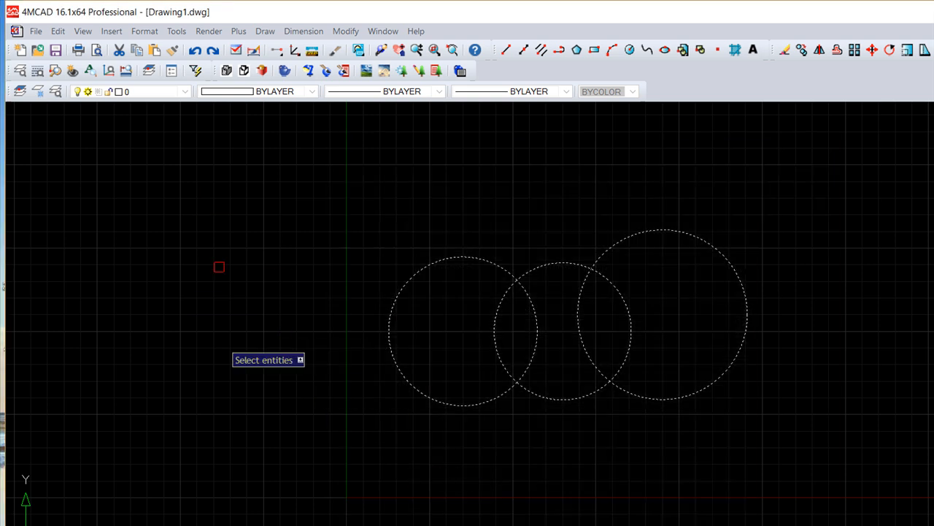
{"action": "key", "text": "Return"}
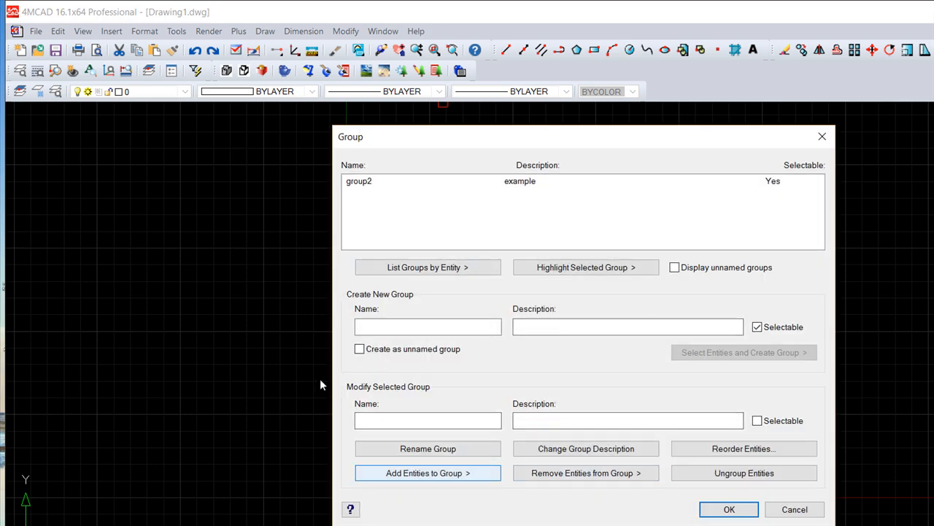
{"action": "left_click", "coordinate": [795, 509]}
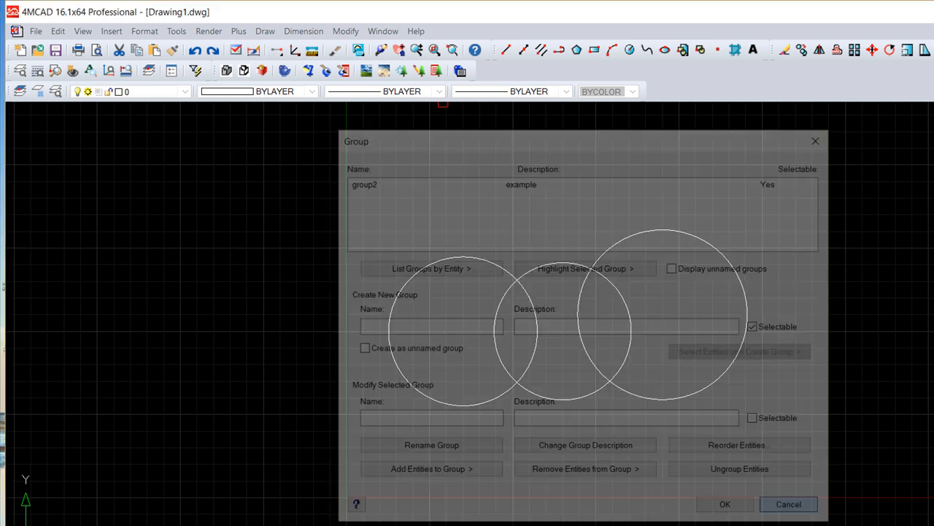
- Draw a separate fourth circle to the left of the three grouped circles, slightly smaller than them
{"action": "left_click", "coordinate": [630, 49]}
{"action": "left_click", "coordinate": [230, 348]}
{"action": "left_click", "coordinate": [264, 396]}
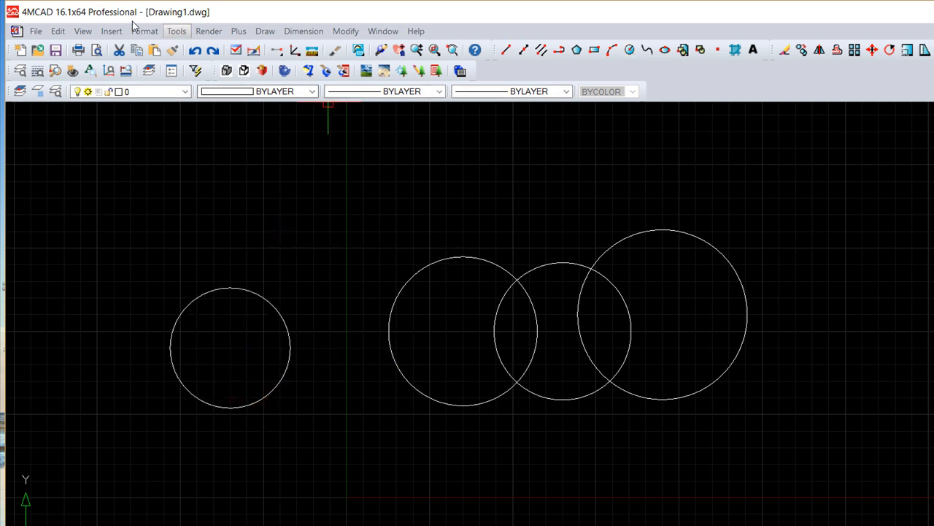
- Add the new separate circle to the existing group group2 and apply the change
{"action": "left_click", "coordinate": [177, 30]}
{"action": "left_click", "coordinate": [197, 207]}
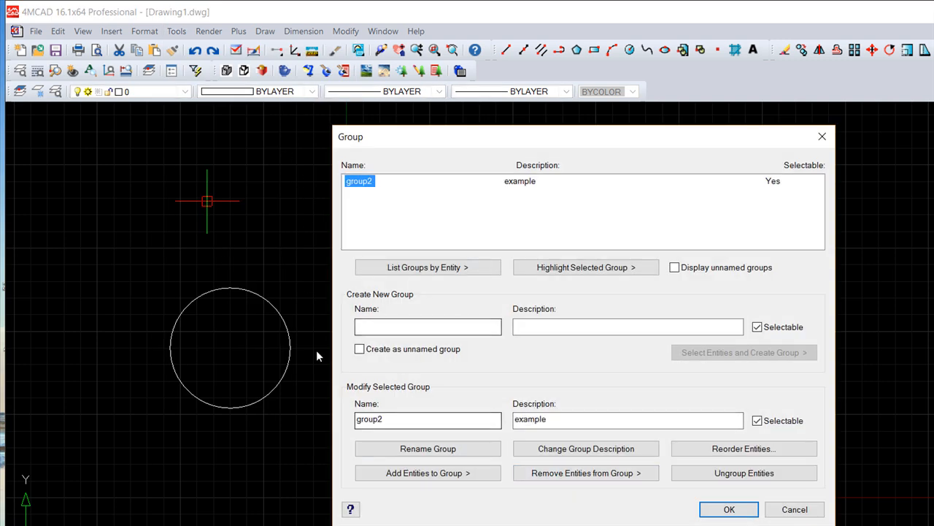
{"action": "left_click", "coordinate": [381, 473]}
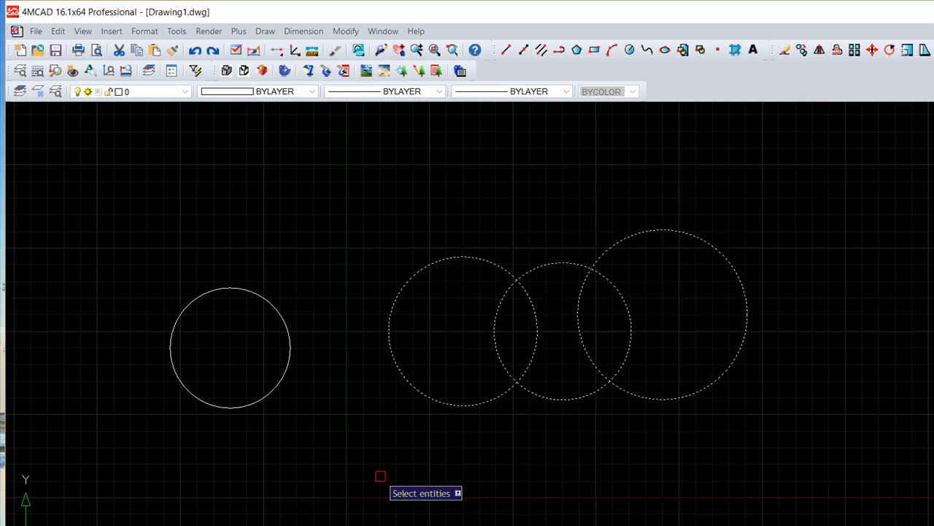
{"action": "left_click", "coordinate": [238, 404]}
{"action": "key", "text": "Return"}
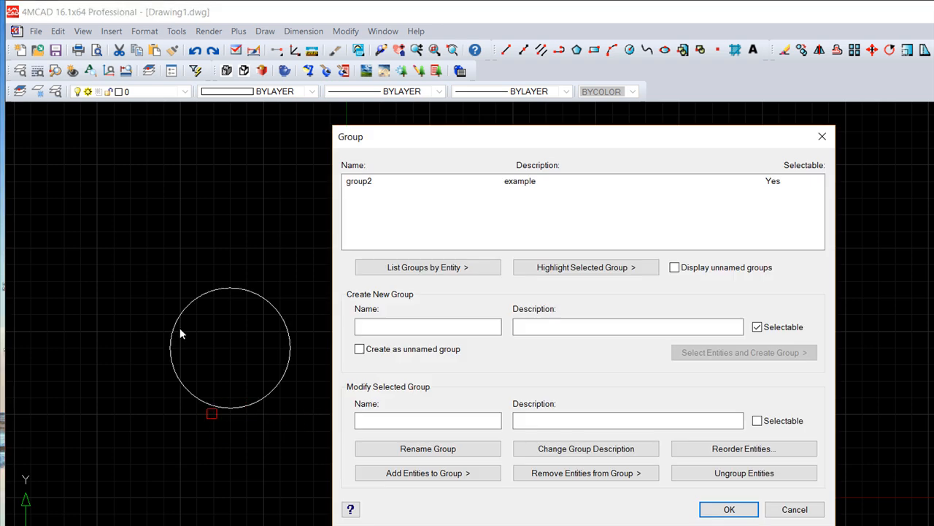
{"action": "left_click", "coordinate": [728, 509]}
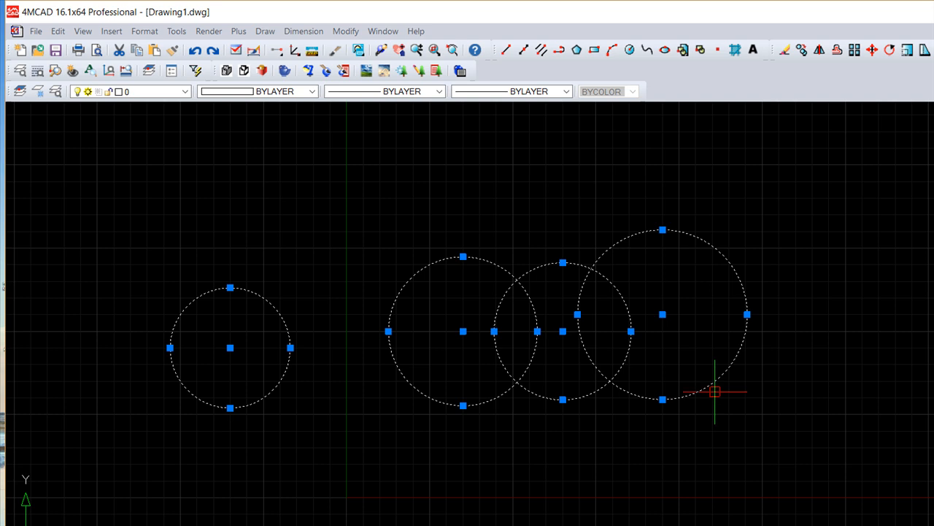
- Check which circles are selected together as members of group2, and clear the selection
{"action": "left_click", "coordinate": [768, 443]}
{"action": "key", "text": "Escape"}
{"action": "key", "text": "Escape"}
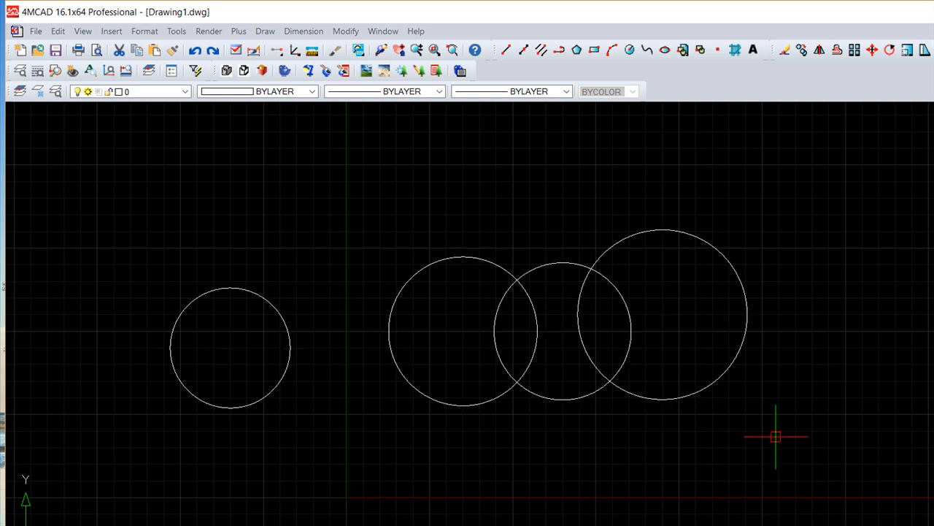
- Reopen the group settings, ungroup the entities of group2 and apply the change
{"action": "left_click", "coordinate": [176, 30]}
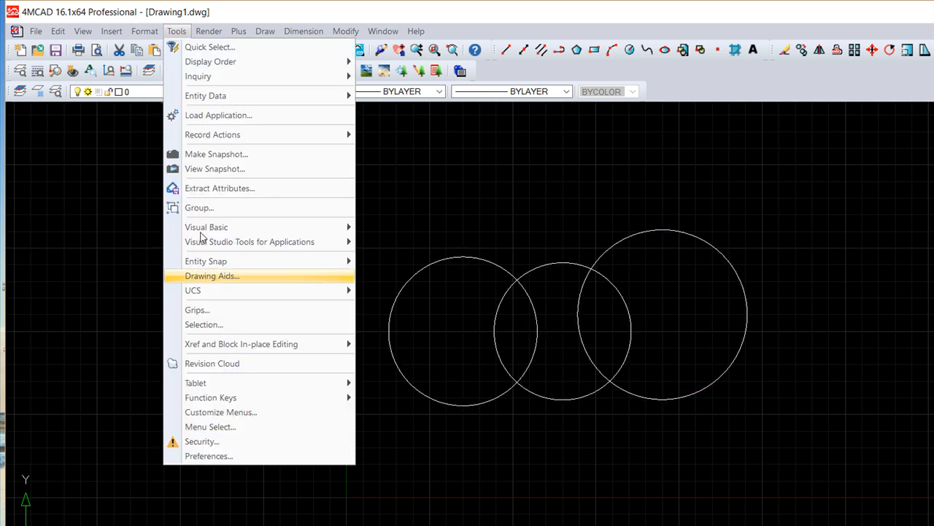
{"action": "left_click", "coordinate": [200, 208]}
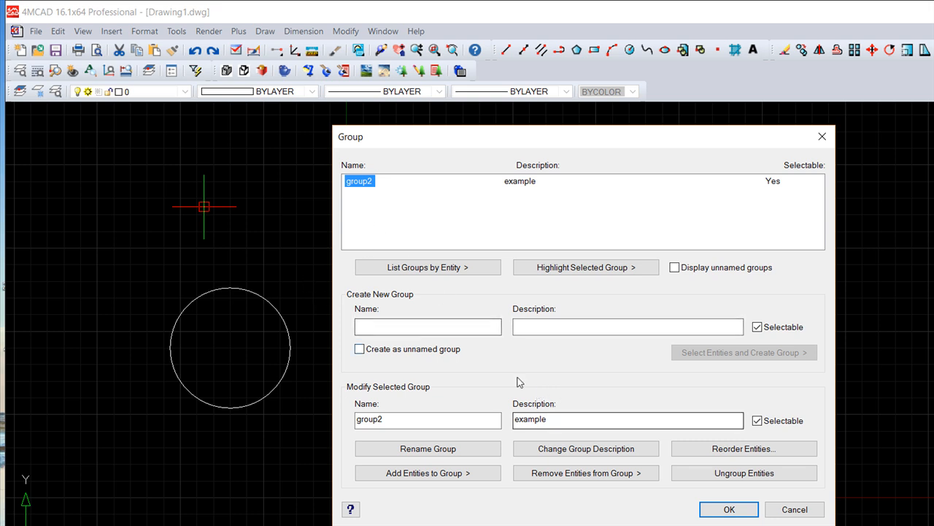
{"action": "left_click", "coordinate": [743, 473]}
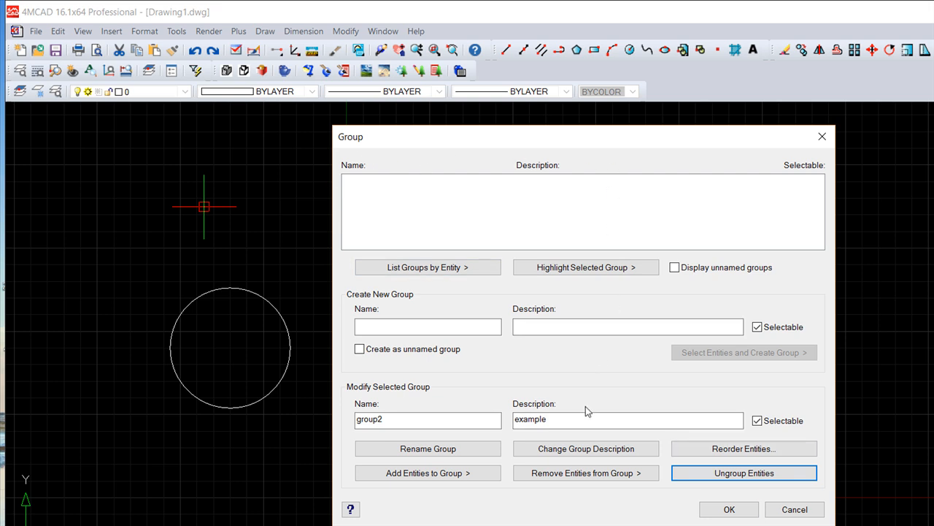
{"action": "key", "text": "Return"}
- Select the largest circle and the leftmost of the three overlapping circles one at a time to check the ungrouping, clearing each selection
{"action": "left_click", "coordinate": [620, 244]}
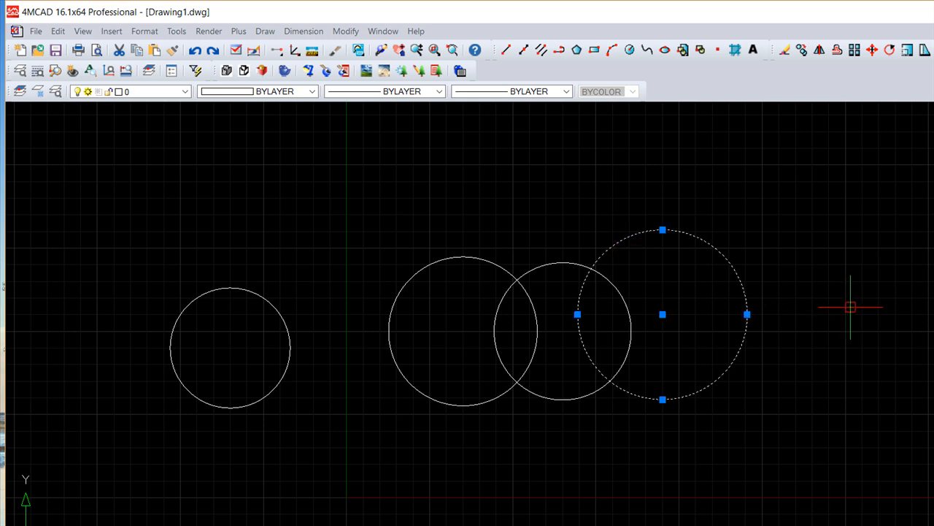
{"action": "key", "text": "Escape"}
{"action": "left_click", "coordinate": [449, 260]}
{"action": "key", "text": "Escape"}
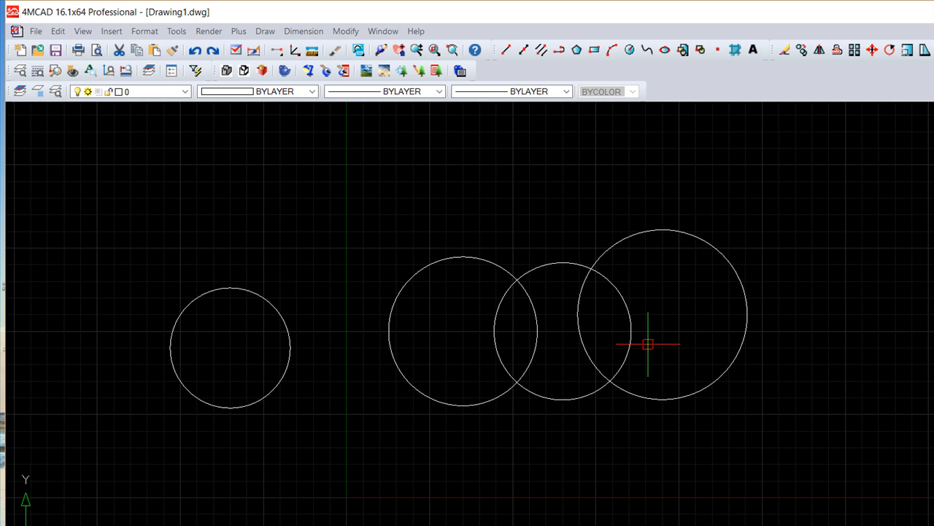
{"action": "left_click", "coordinate": [346, 32]}
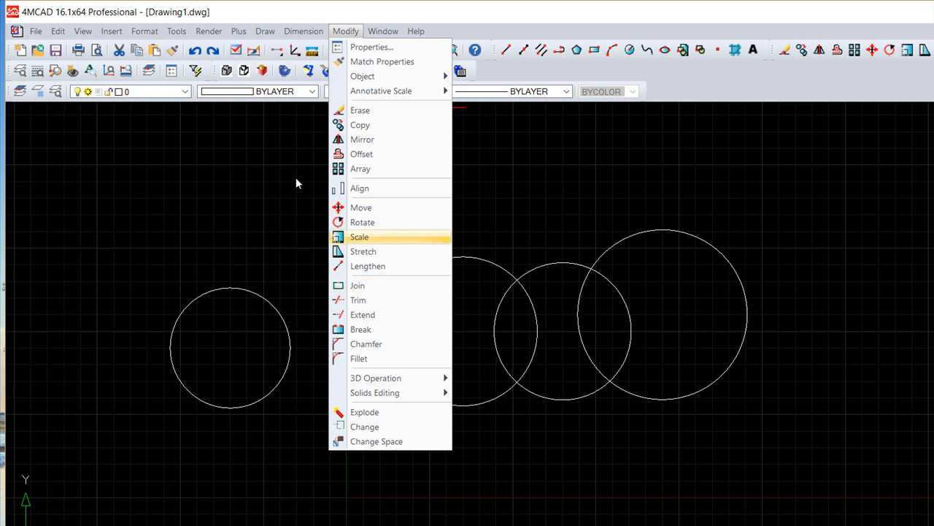
{"action": "key", "text": "Return"}
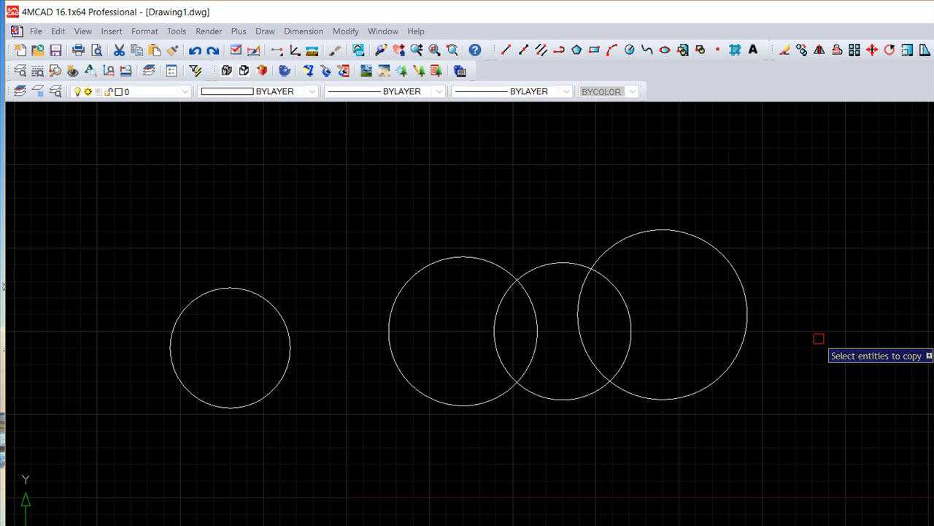
{"action": "key", "text": "Escape"}
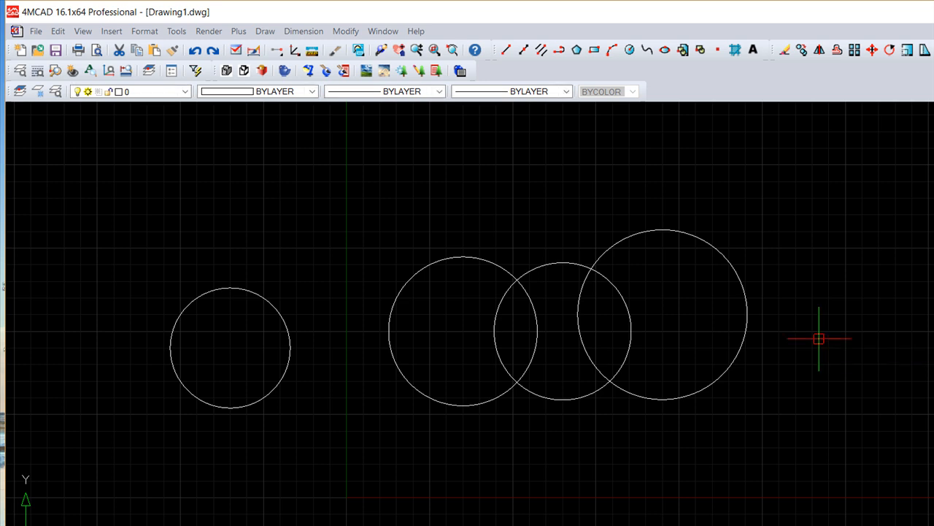